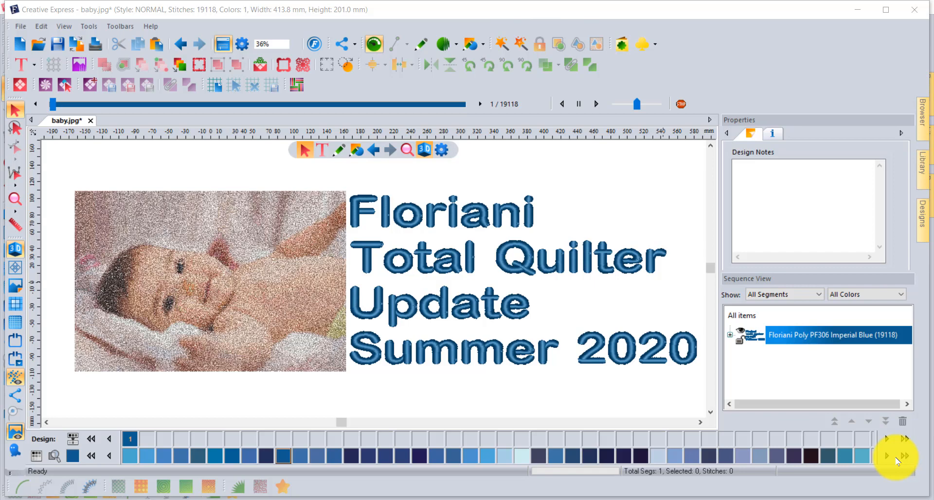
- Load baby-lying-on-pink-bed-original.jpg into Photo Play and continue to its stitch settings with the default size and crop
{"action": "left_click", "coordinate": [79, 65]}
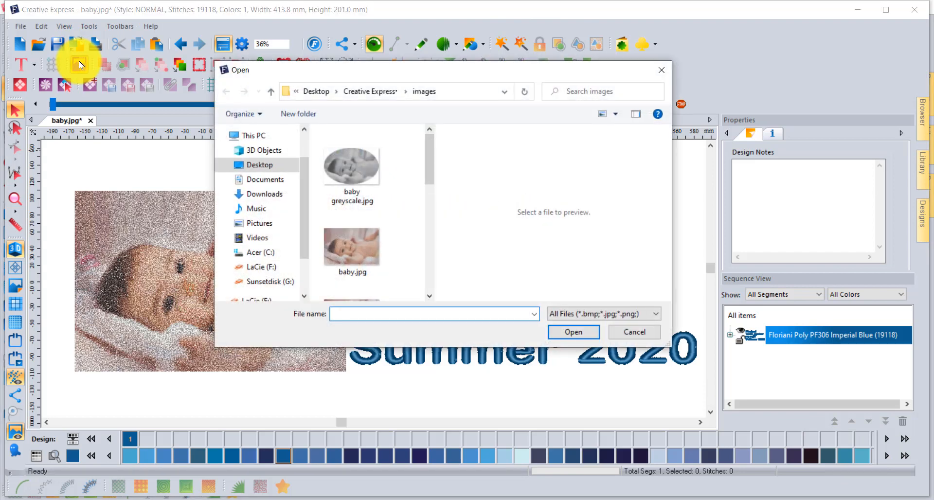
{"action": "scroll", "coordinate": [394, 219], "scroll_direction": "down", "scroll_amount": 1}
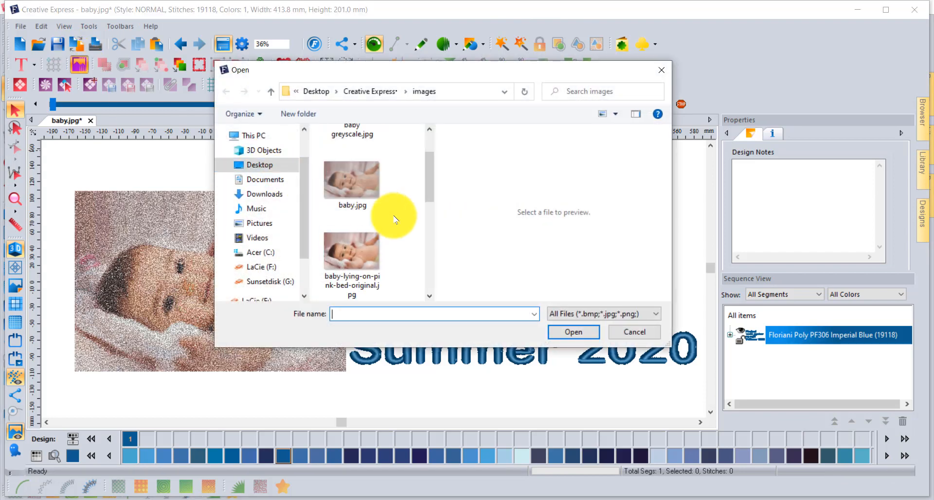
{"action": "left_click", "coordinate": [351, 249]}
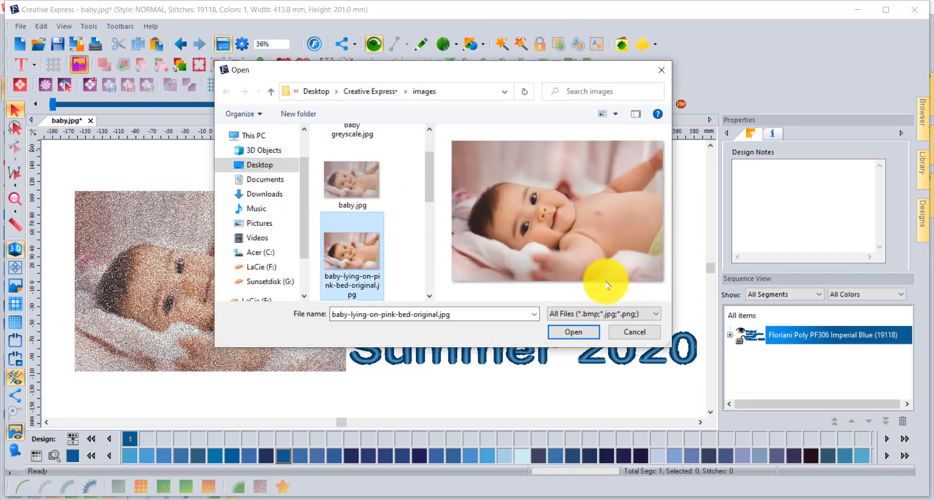
{"action": "left_click", "coordinate": [569, 331]}
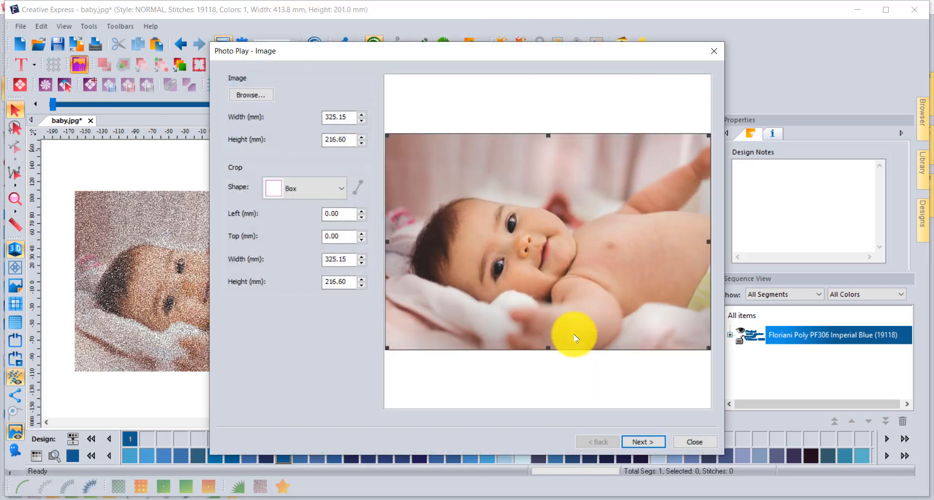
{"action": "left_click", "coordinate": [647, 443]}
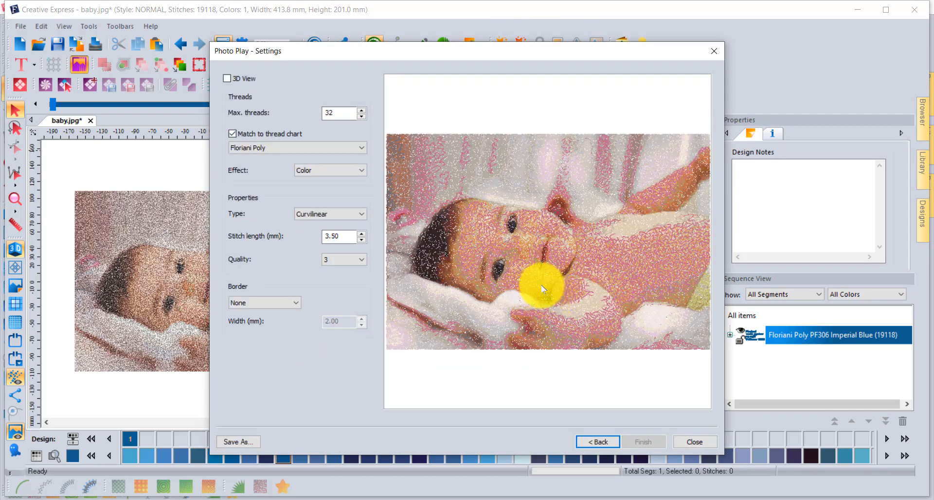
- Match the photo's threads to the Floriani Poly 360 chart and set the maximum threads to 60
{"action": "left_click", "coordinate": [315, 147]}
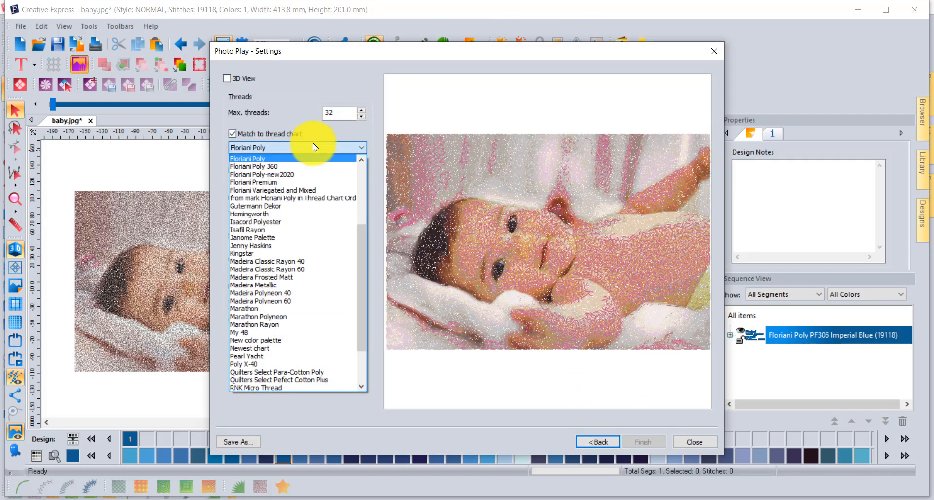
{"action": "left_click", "coordinate": [248, 167]}
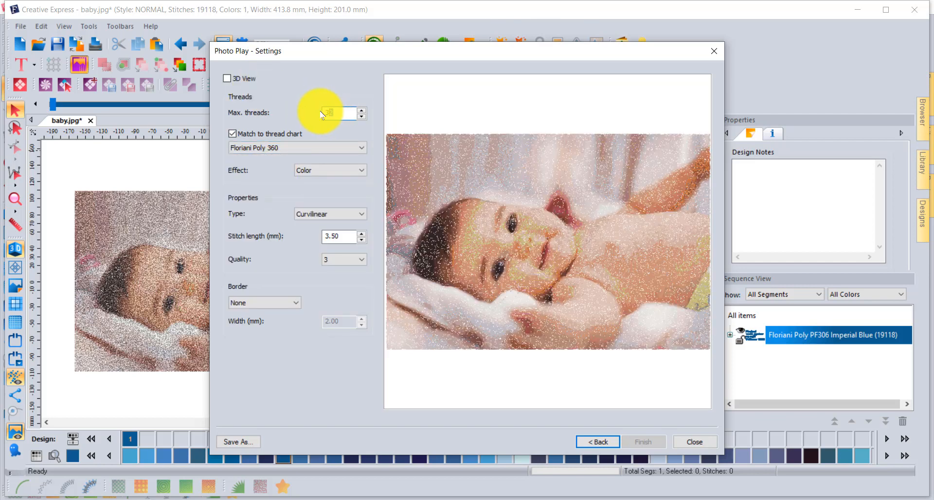
{"action": "type", "text": "60"}
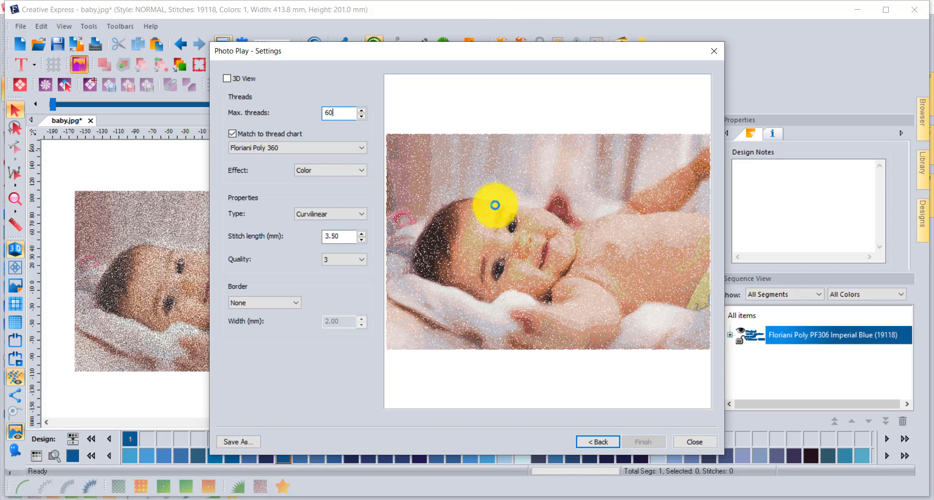
{"action": "left_click", "coordinate": [495, 205]}
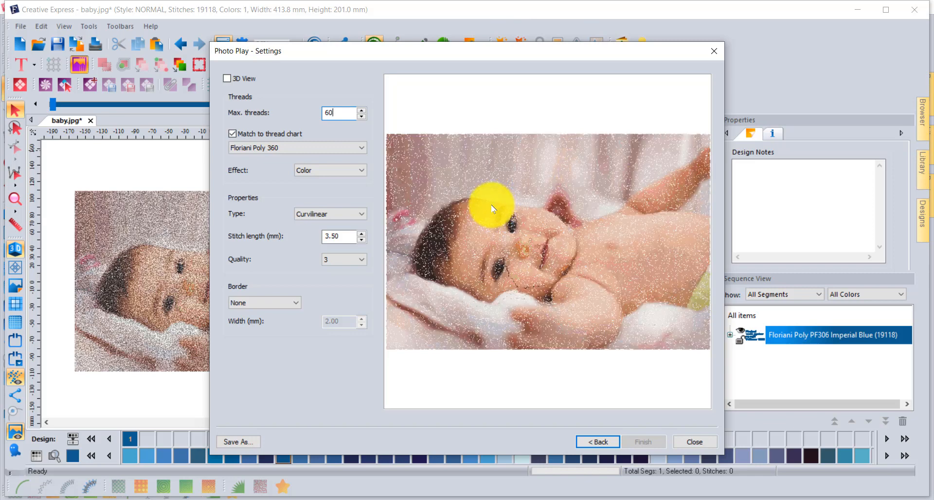
- Save the Photo Play result as the JPEG image baby.jpg, replacing the existing file, and close Photo Play
{"action": "left_click", "coordinate": [249, 443]}
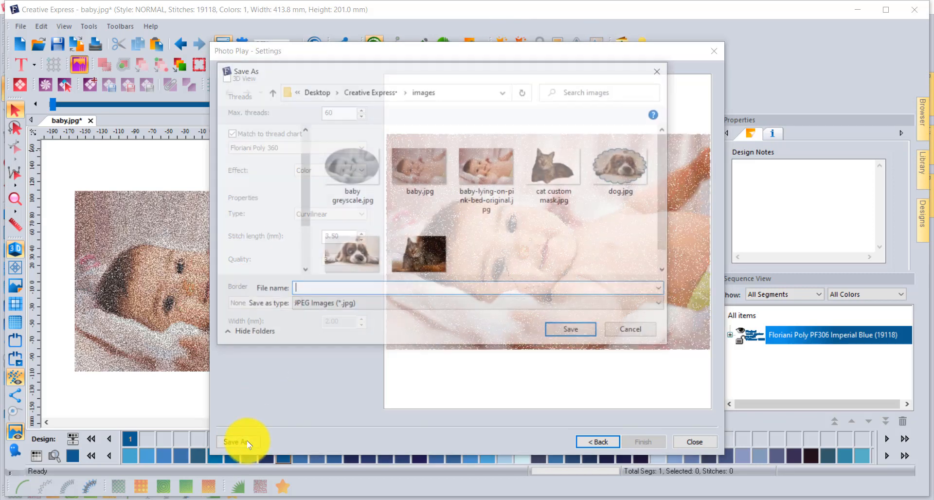
{"action": "left_click", "coordinate": [421, 163]}
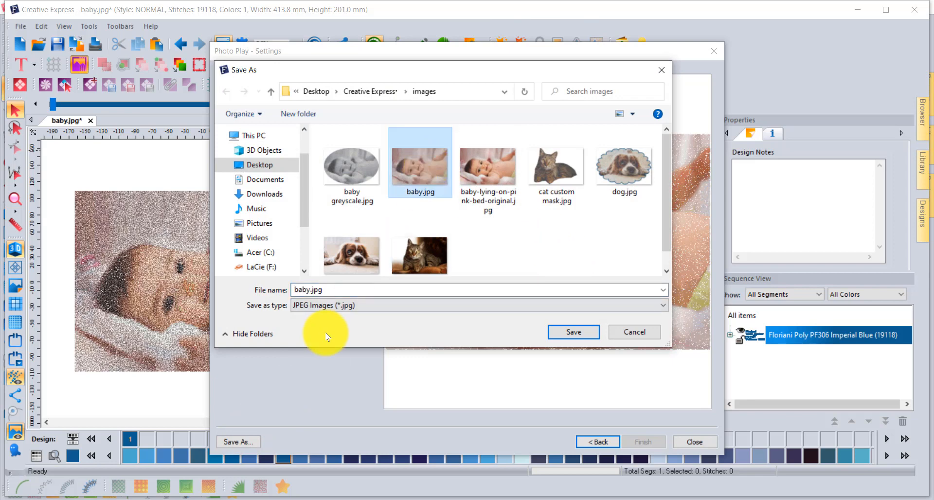
{"action": "left_click", "coordinate": [569, 332]}
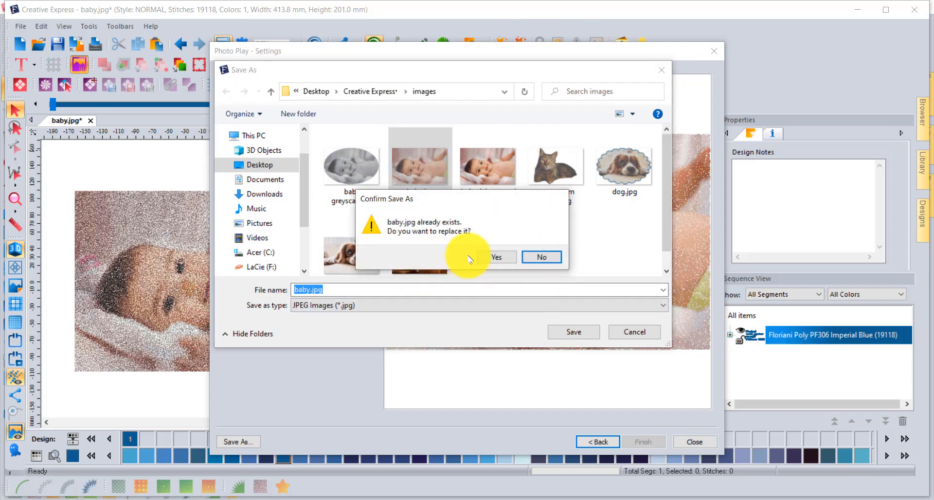
{"action": "left_click", "coordinate": [495, 257]}
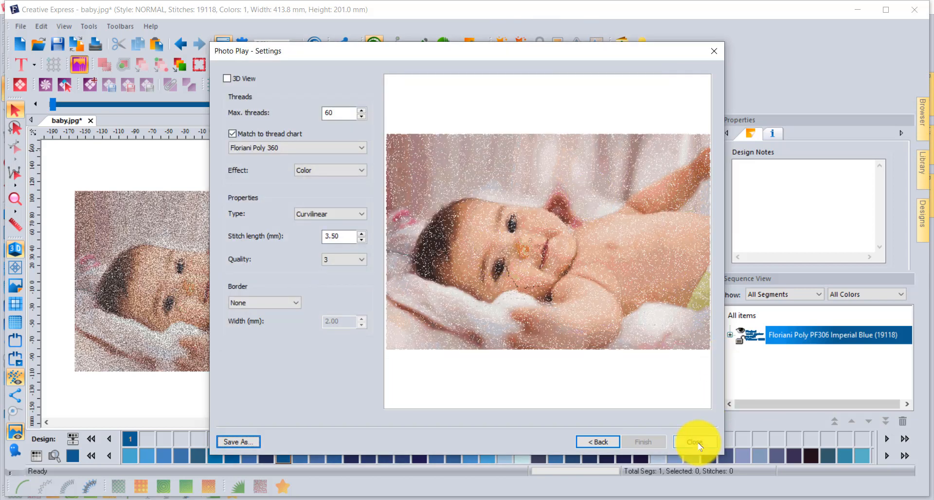
{"action": "left_click", "coordinate": [699, 443]}
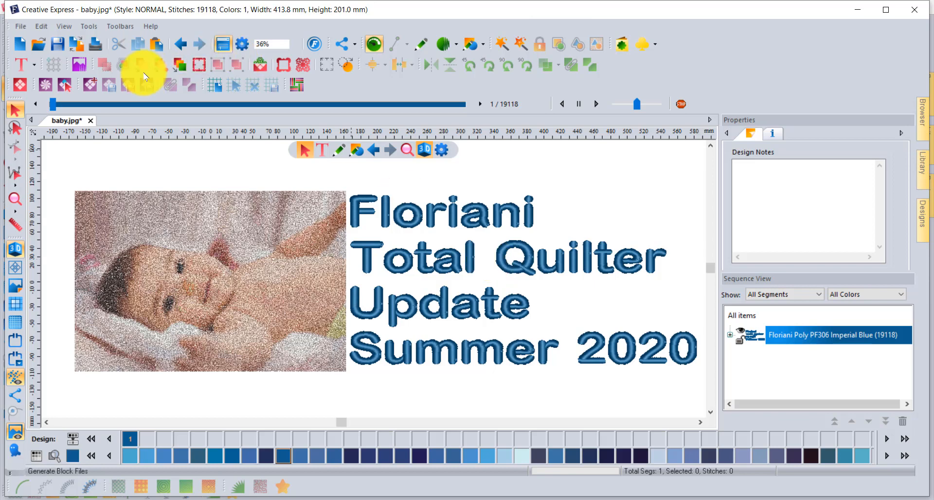
{"action": "left_click", "coordinate": [80, 71]}
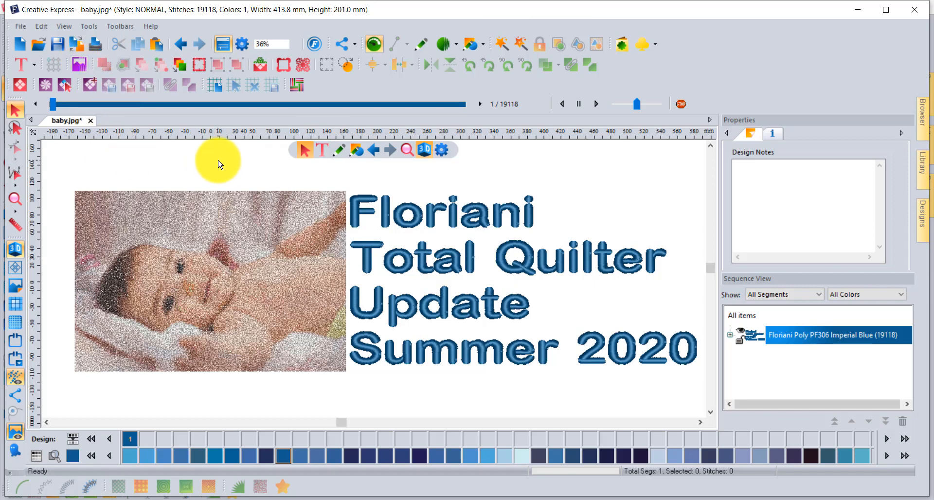
- Create a new design and add a filled apple-shaped artwork about 120 mm wide and 117 mm tall
{"action": "left_click", "coordinate": [19, 44]}
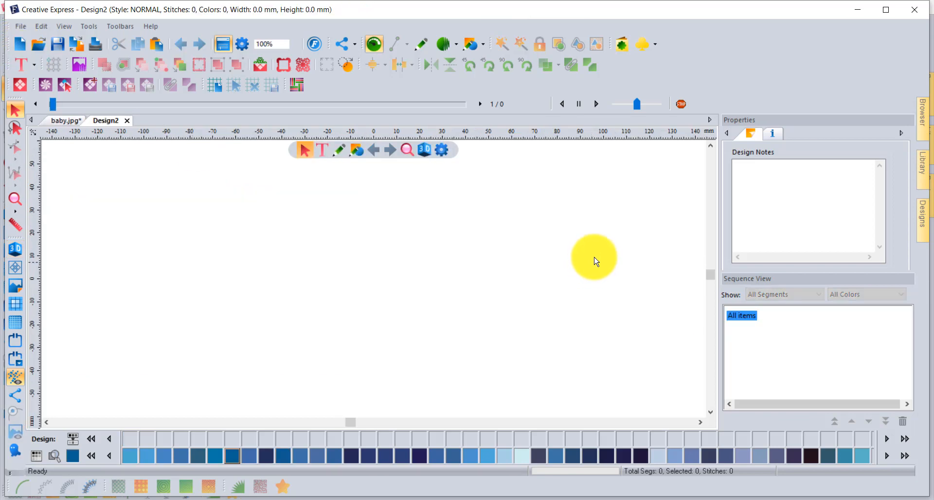
{"action": "left_click", "coordinate": [621, 46]}
{"action": "left_click", "coordinate": [332, 150]}
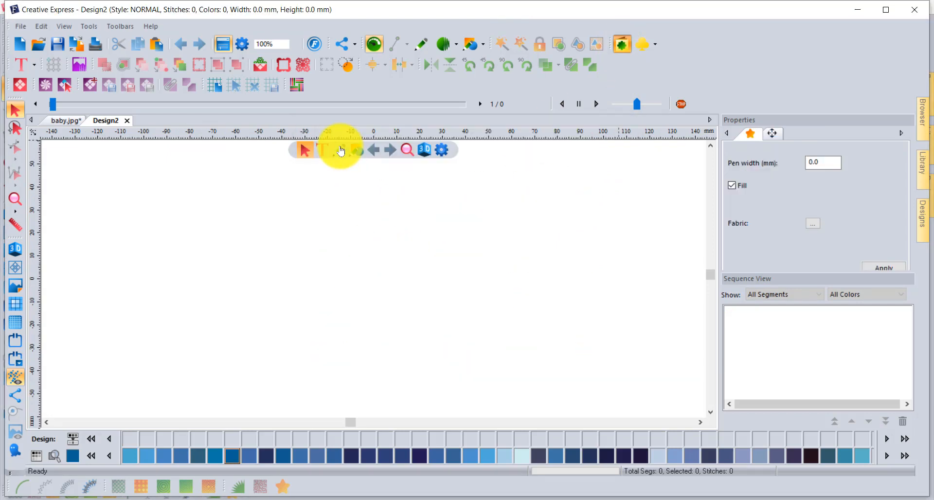
{"action": "left_click", "coordinate": [544, 251]}
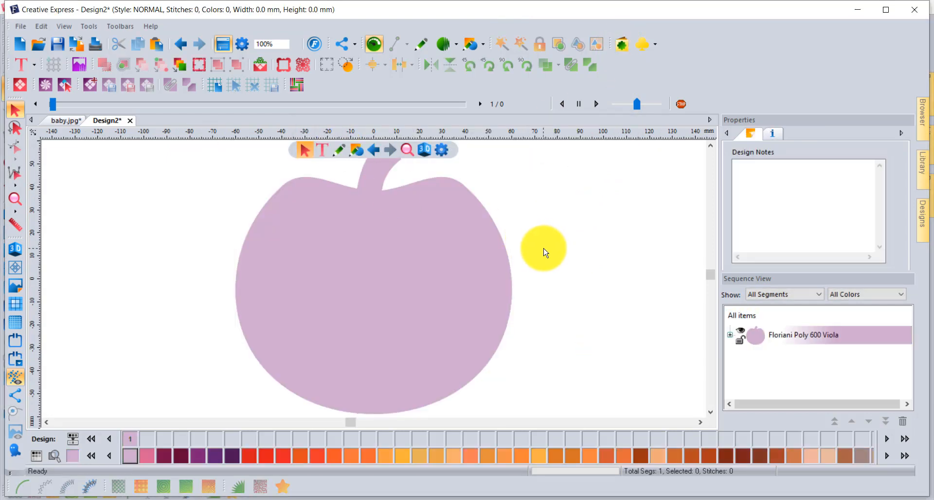
- Select the apple shape and switch the ruler units from metric to inches
{"action": "scroll", "coordinate": [544, 251], "scroll_direction": "down", "scroll_amount": 2}
{"action": "left_click", "coordinate": [474, 254]}
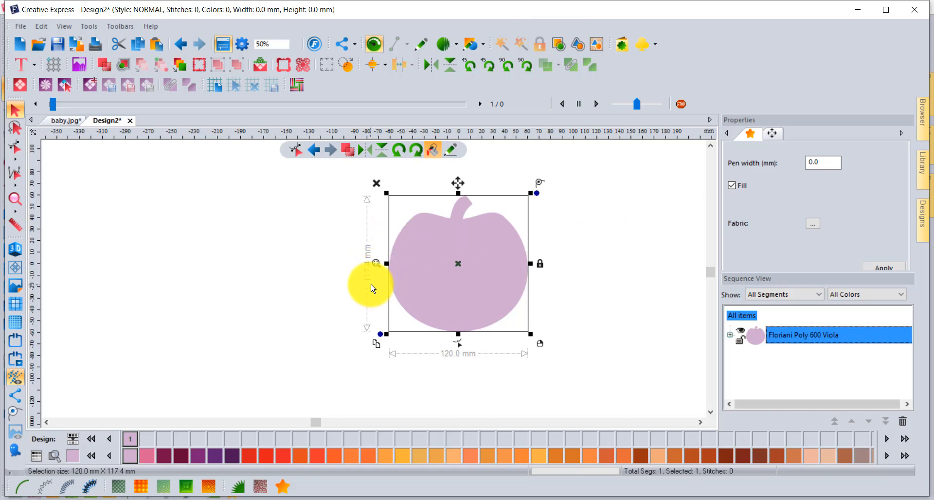
{"action": "right_click", "coordinate": [381, 135]}
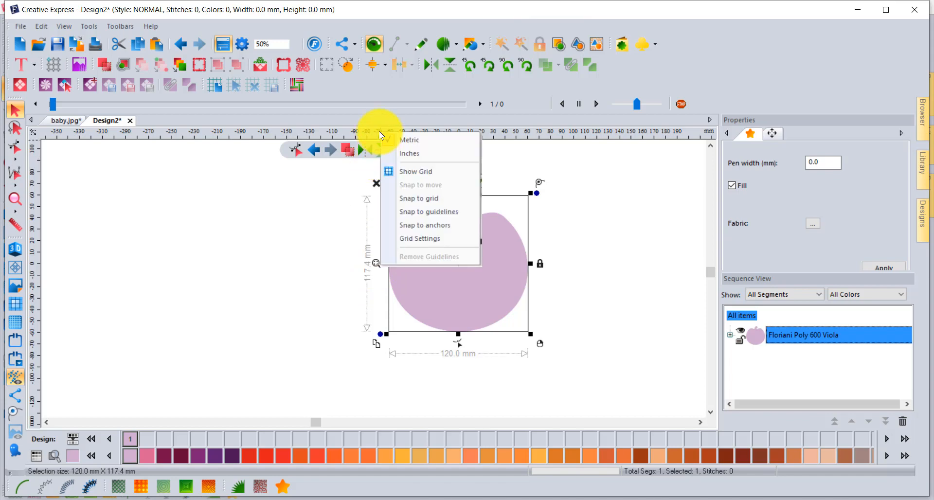
{"action": "left_click", "coordinate": [427, 154]}
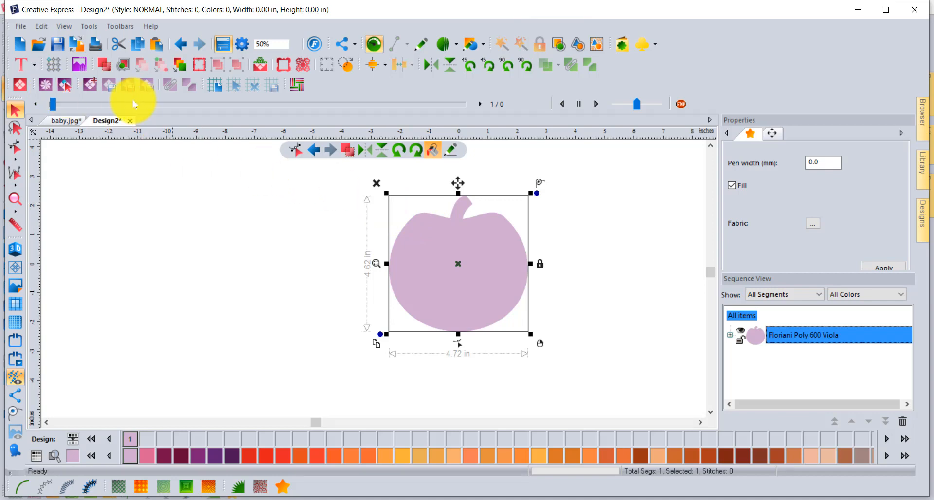
- Open the embroidery design Folk Art Bird.waf from the images folder
{"action": "left_click", "coordinate": [39, 46]}
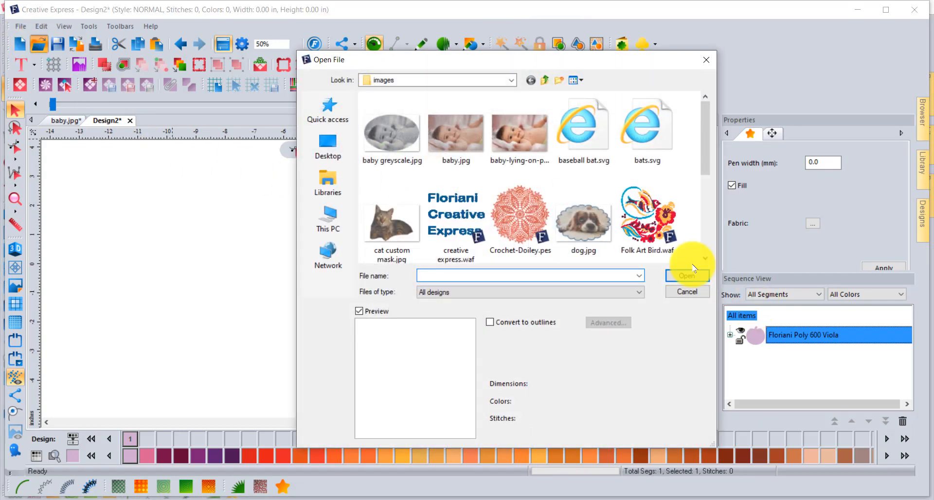
{"action": "left_click", "coordinate": [646, 228]}
{"action": "left_click", "coordinate": [676, 275]}
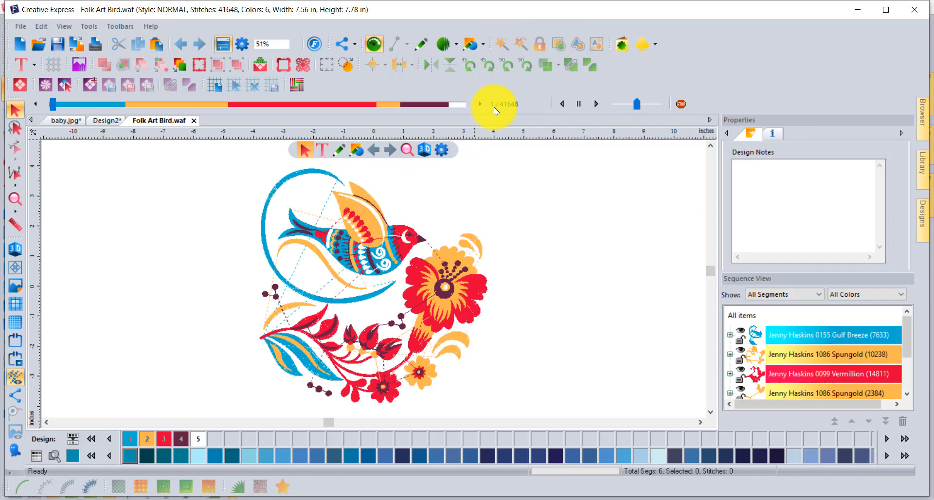
- Play the bird design's stitch simulation briefly and examine which parts the Gulf Breeze colour segment covers
{"action": "left_click", "coordinate": [594, 104]}
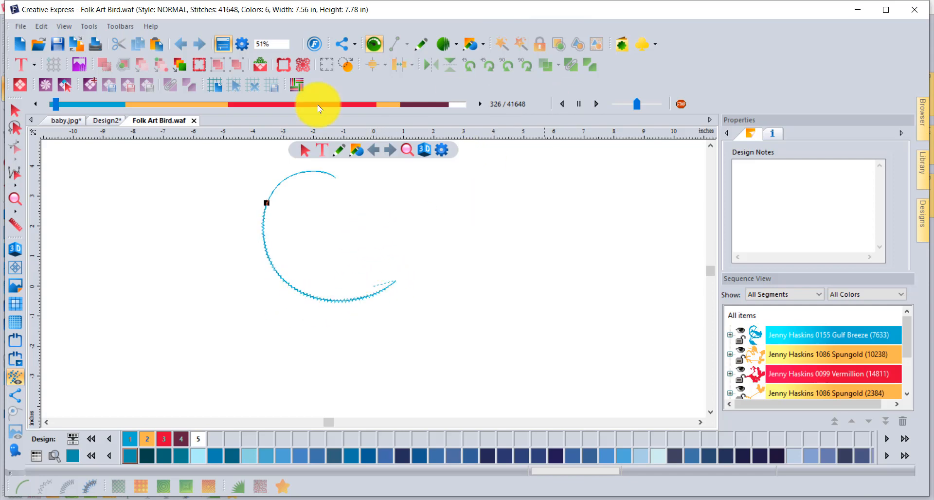
{"action": "left_click", "coordinate": [15, 111]}
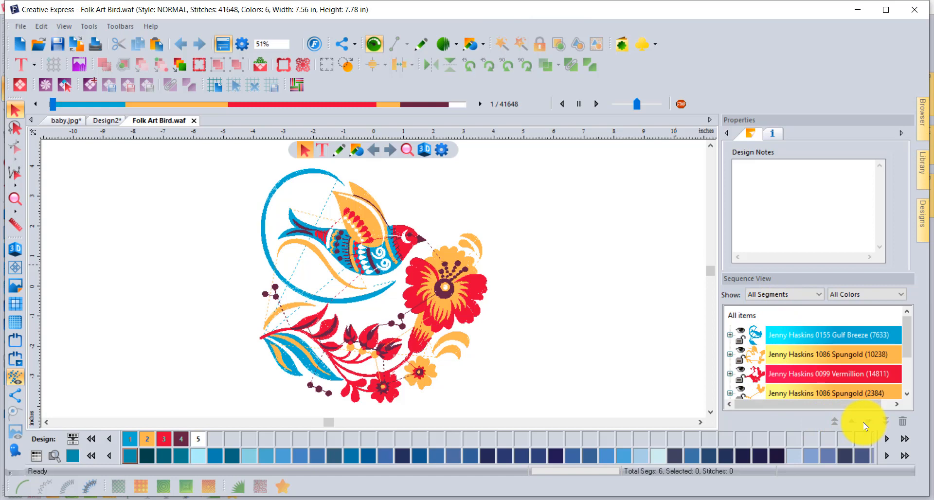
{"action": "left_click", "coordinate": [816, 335]}
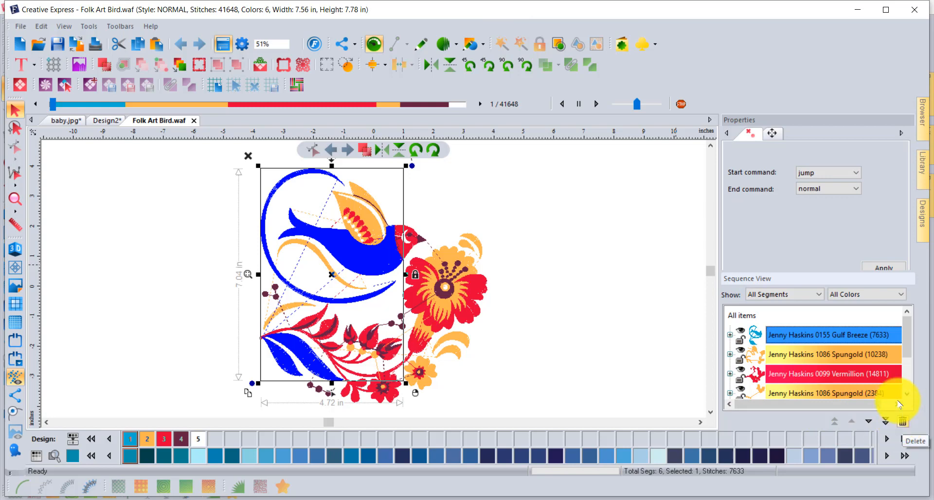
{"action": "left_click", "coordinate": [551, 238]}
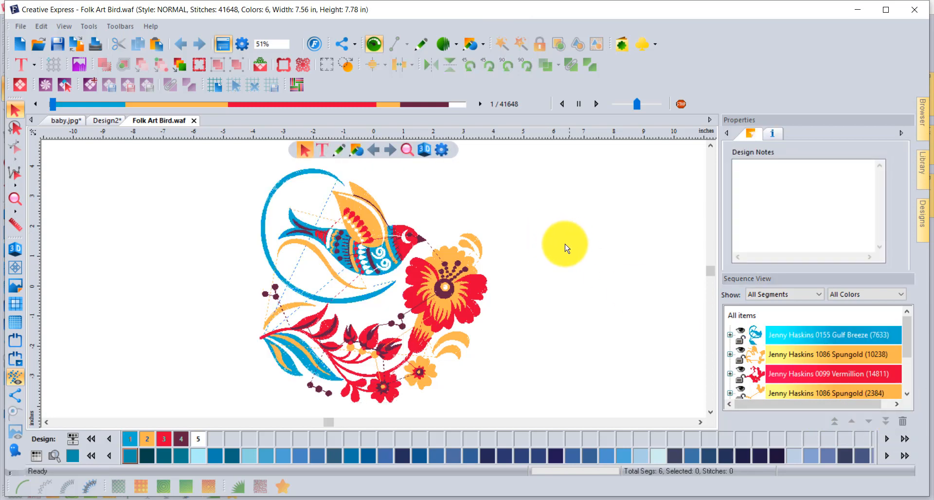
- Convert all of the bird design's thread colours to the Embellish Matte Thread chart
{"action": "left_click", "coordinate": [74, 440]}
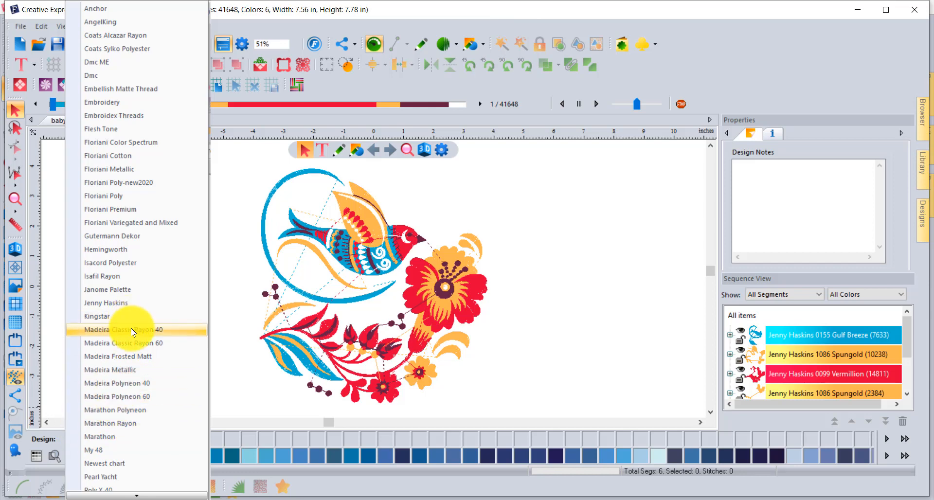
{"action": "scroll", "coordinate": [134, 333], "scroll_direction": "down", "scroll_amount": 3}
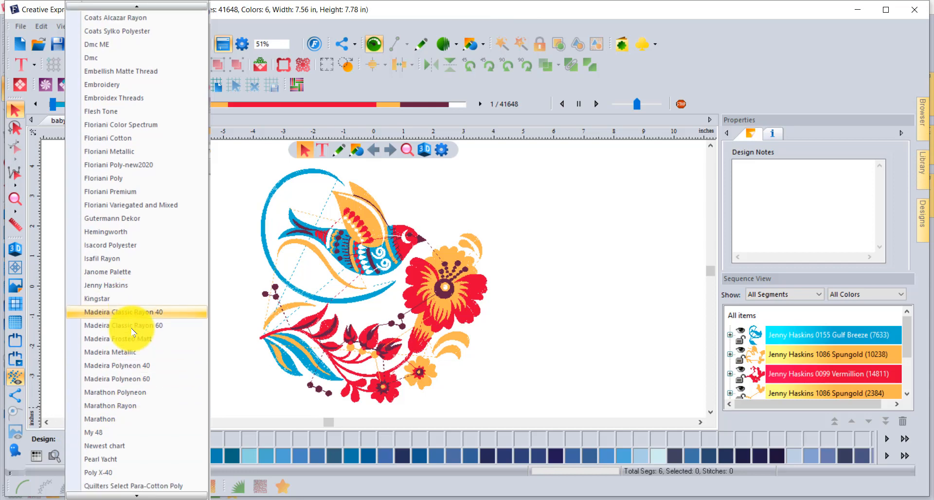
{"action": "scroll", "coordinate": [134, 333], "scroll_direction": "up", "scroll_amount": 1}
{"action": "scroll", "coordinate": [134, 333], "scroll_direction": "up", "scroll_amount": 1}
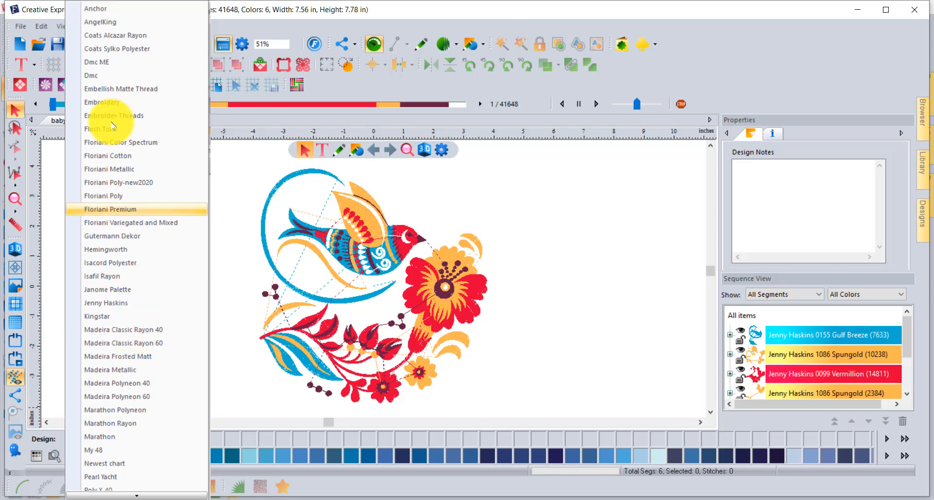
{"action": "left_click", "coordinate": [151, 93]}
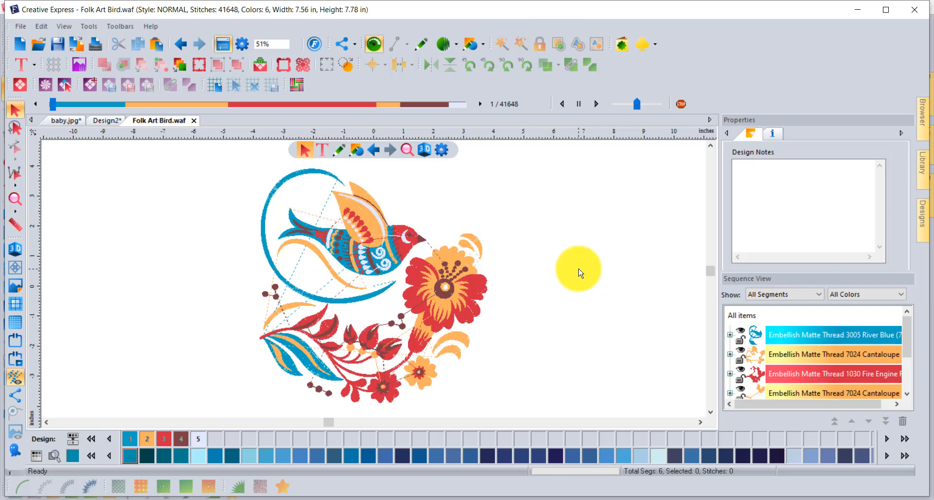
- Switch back to the open baby.jpg design
{"action": "left_click", "coordinate": [63, 122]}
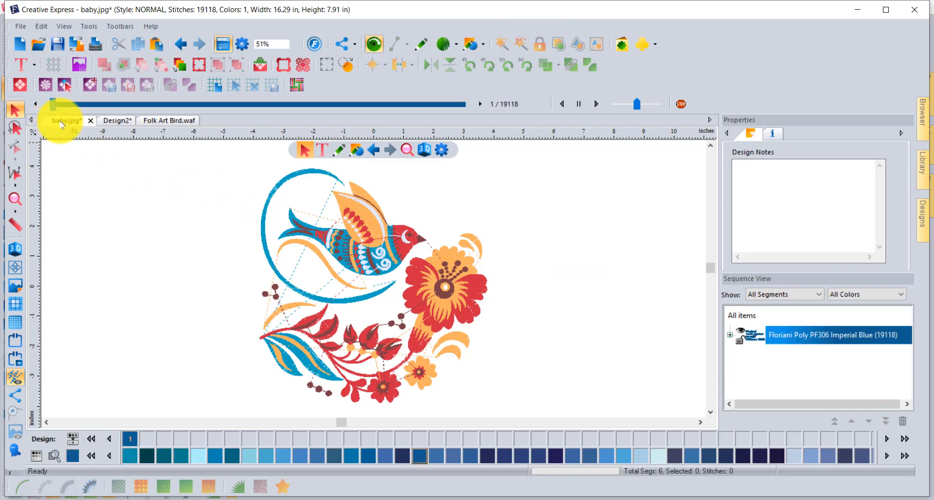